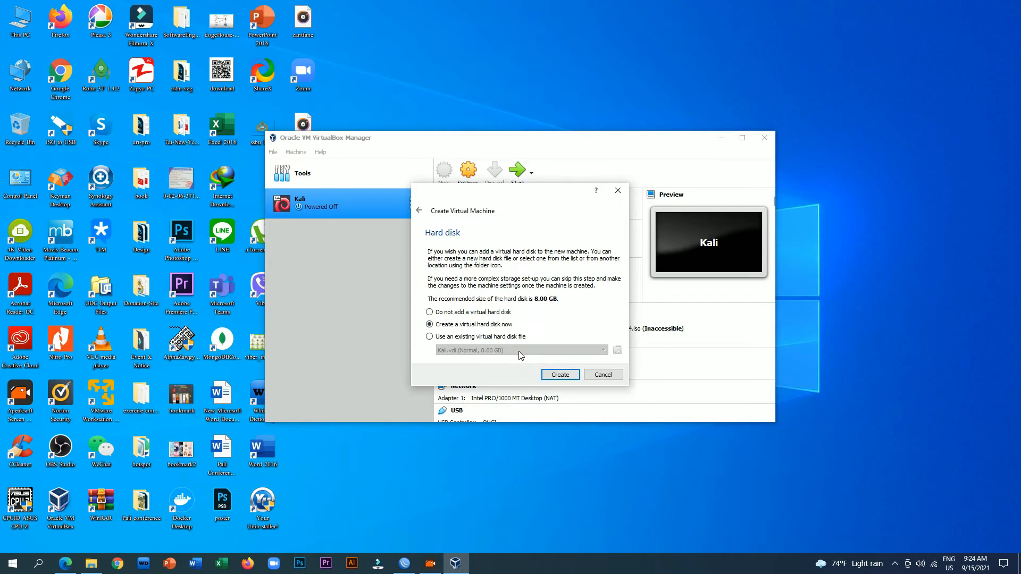
# Create a dynamically allocated VHD virtual hard disk of 32.00 GB for the new Android virtual machine.
pyautogui.click(562, 376)
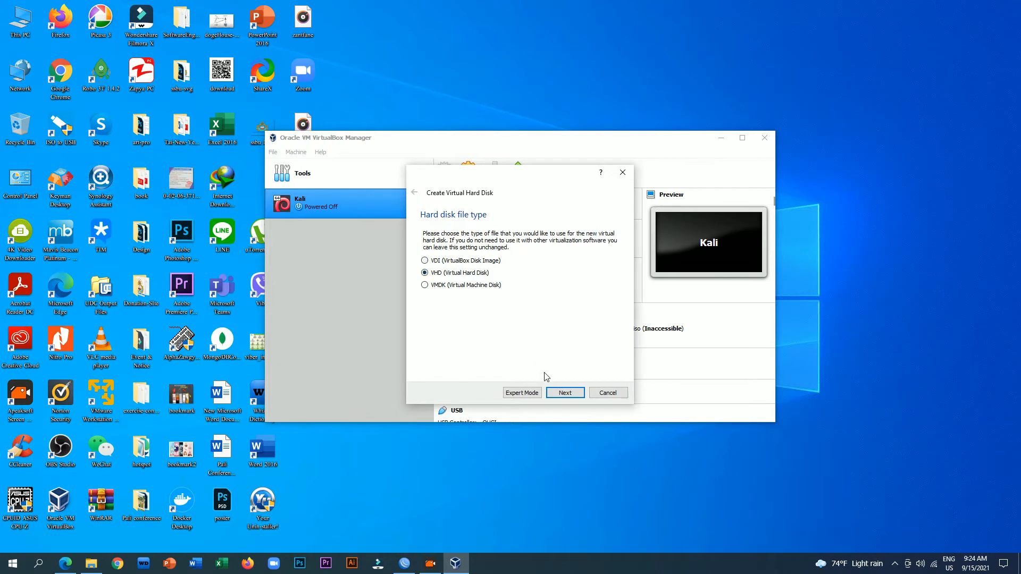
pyautogui.click(561, 392)
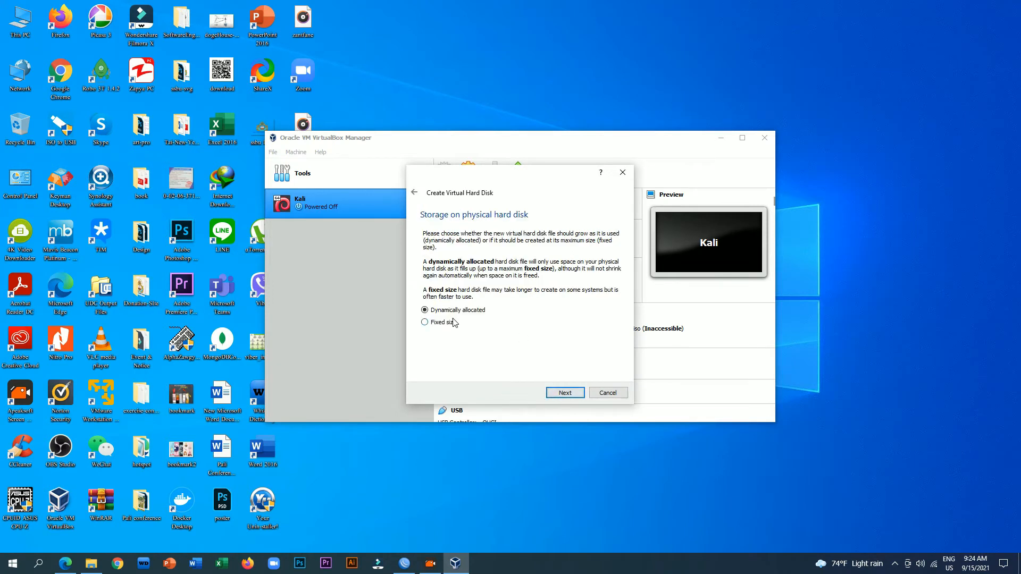
pyautogui.click(561, 393)
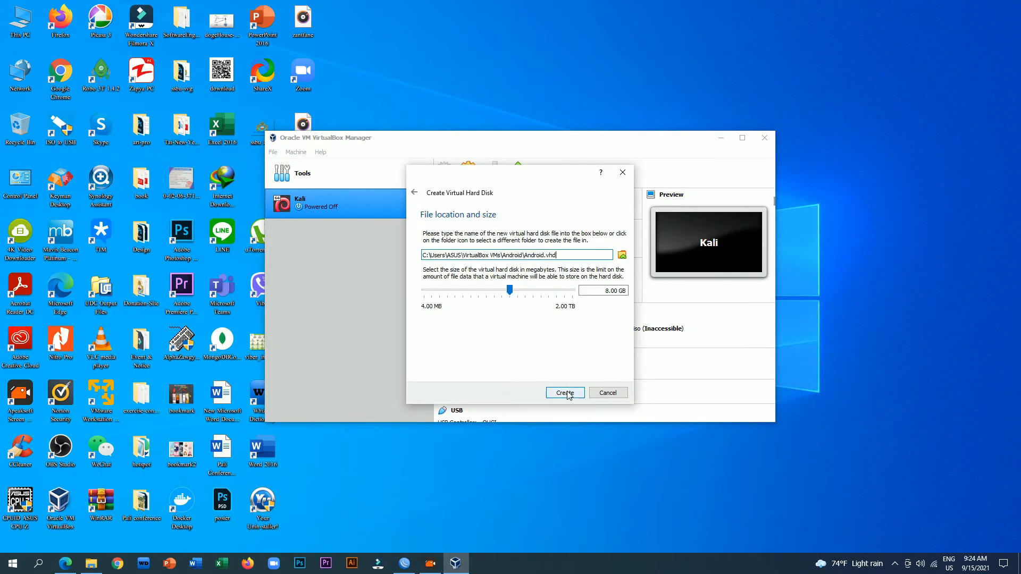
pyautogui.click(536, 290)
pyautogui.click(543, 291)
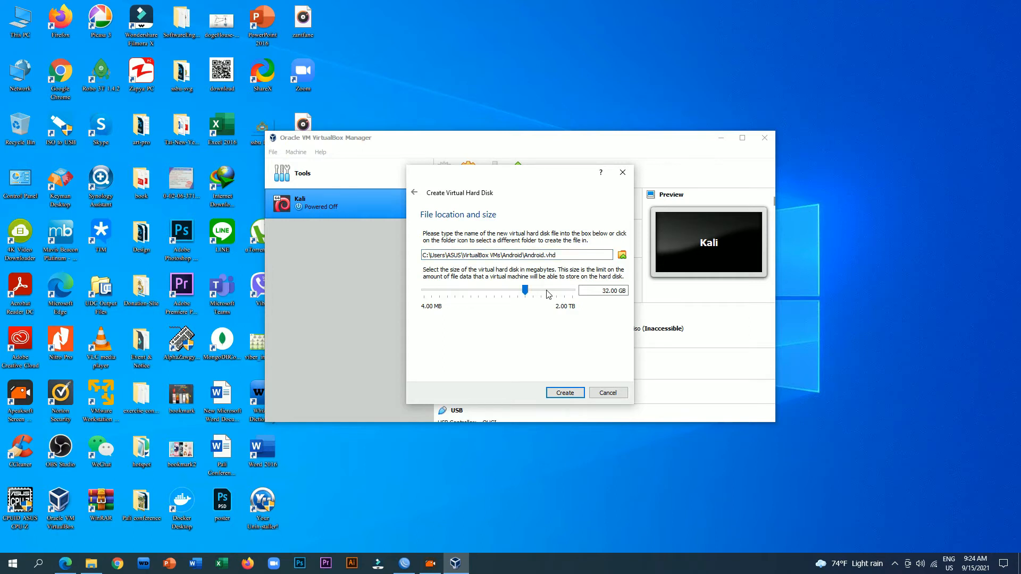
pyautogui.click(565, 392)
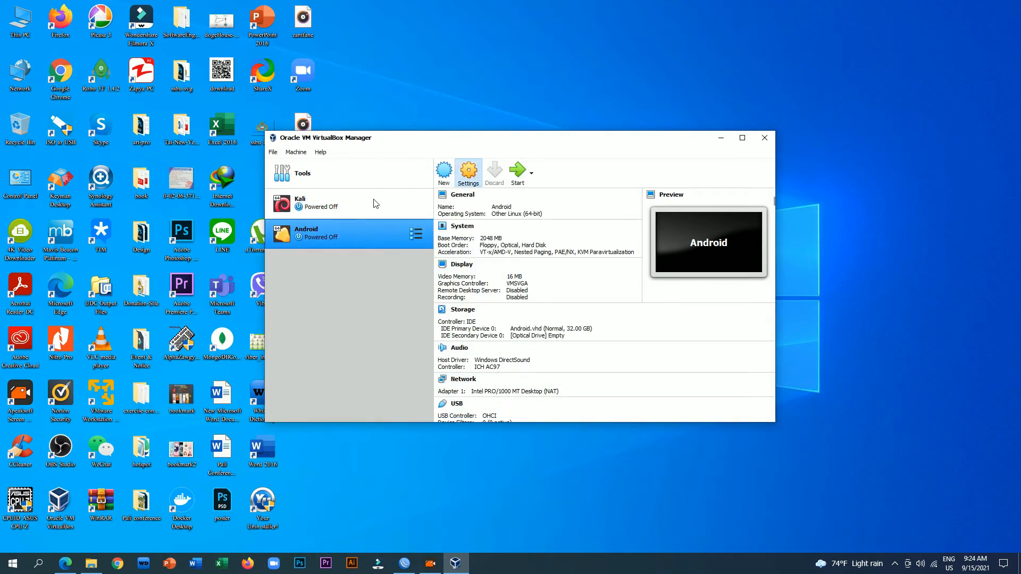
# Set the paravirtualization interface to KVM in the Android machine's system acceleration settings.
pyautogui.click(384, 182)
pyautogui.click(524, 184)
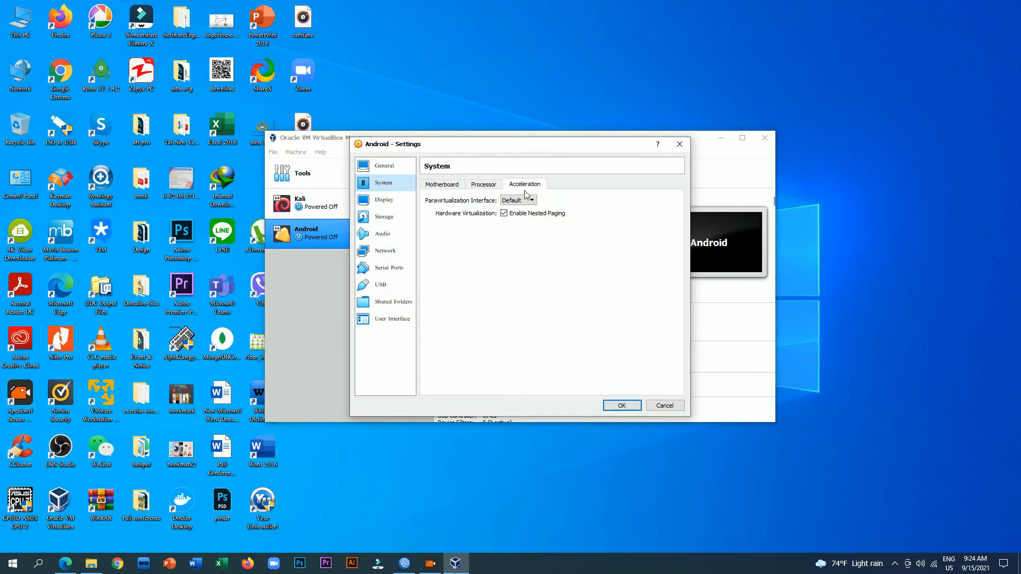
pyautogui.click(519, 200)
pyautogui.click(515, 242)
# Allocate 3 processors to the Android virtual machine and check its motherboard settings.
pyautogui.click(490, 185)
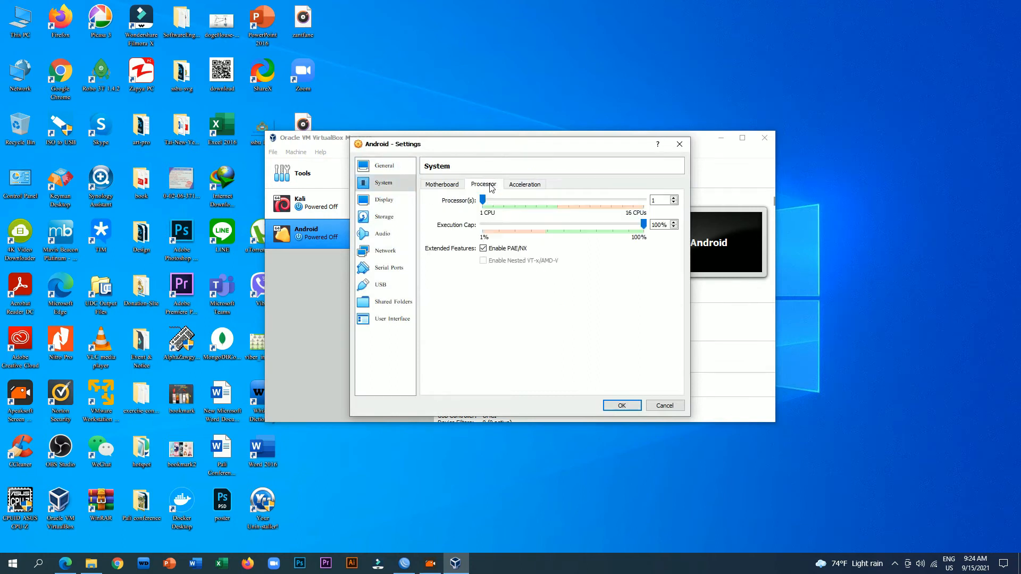
pyautogui.click(508, 204)
pyautogui.click(508, 203)
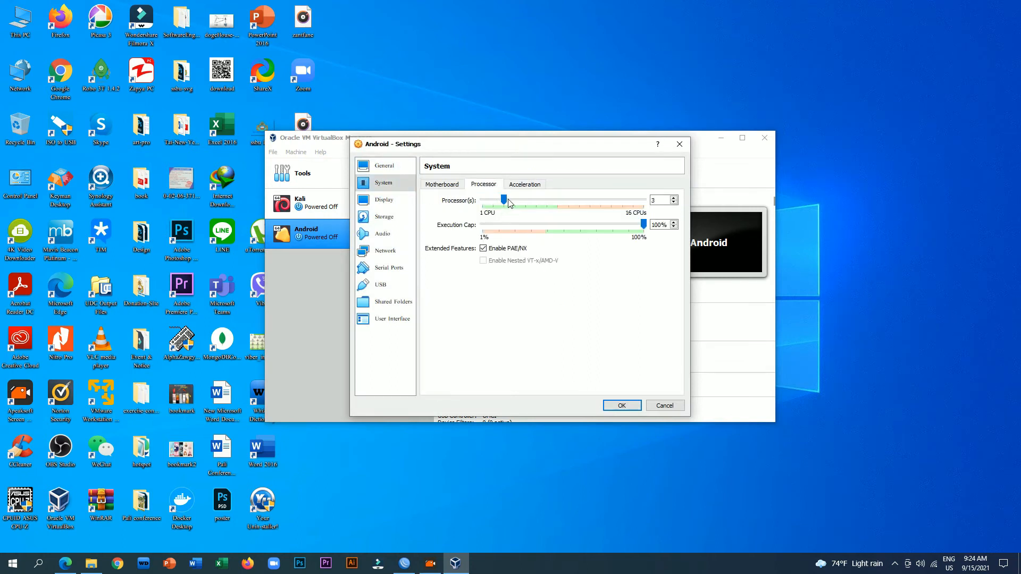
pyautogui.click(445, 184)
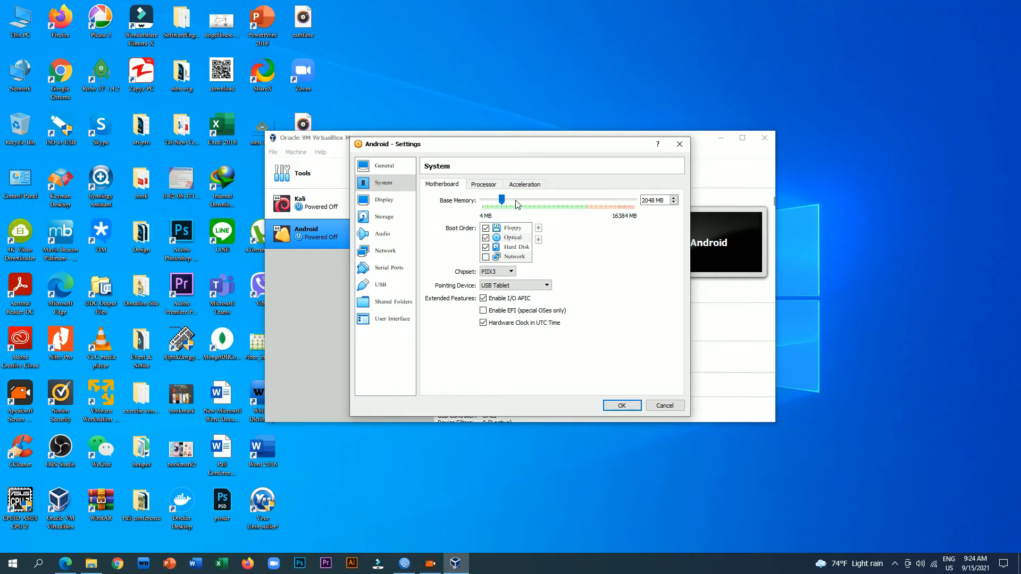
# Set the display's video memory to 20 MB and its graphics controller to VBoxSVGA.
pyautogui.click(384, 200)
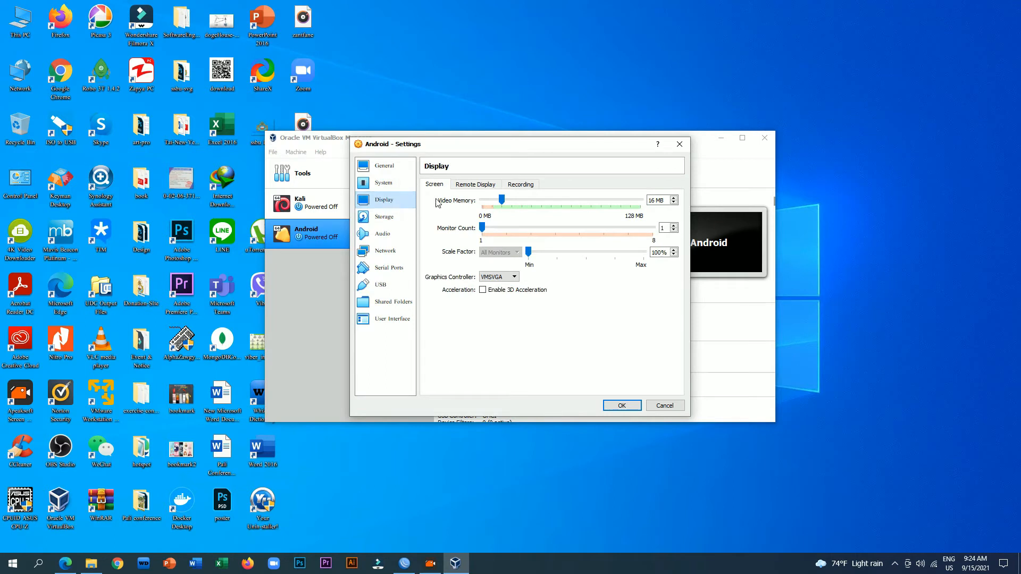
pyautogui.click(515, 205)
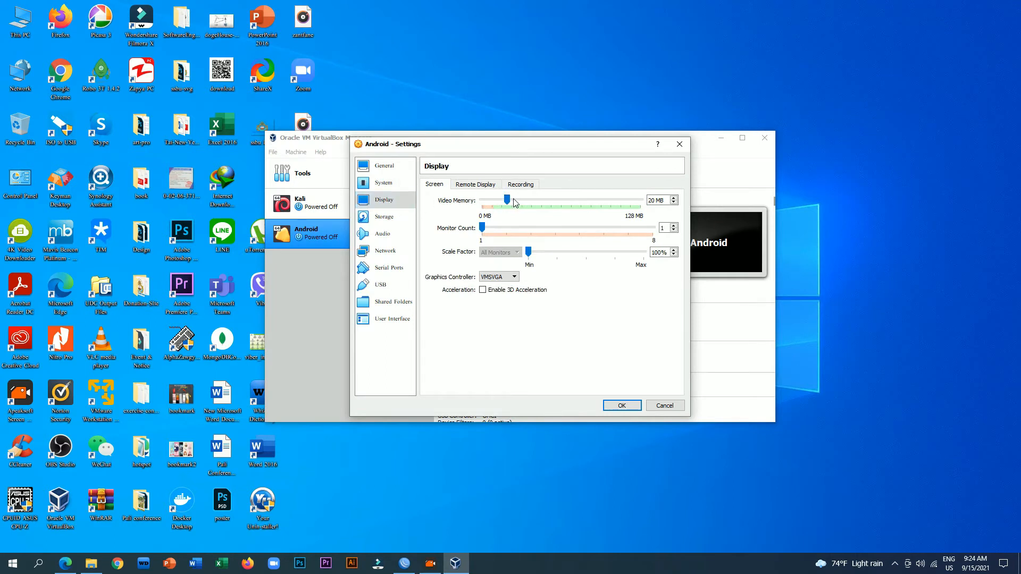
pyautogui.click(499, 277)
pyautogui.click(500, 299)
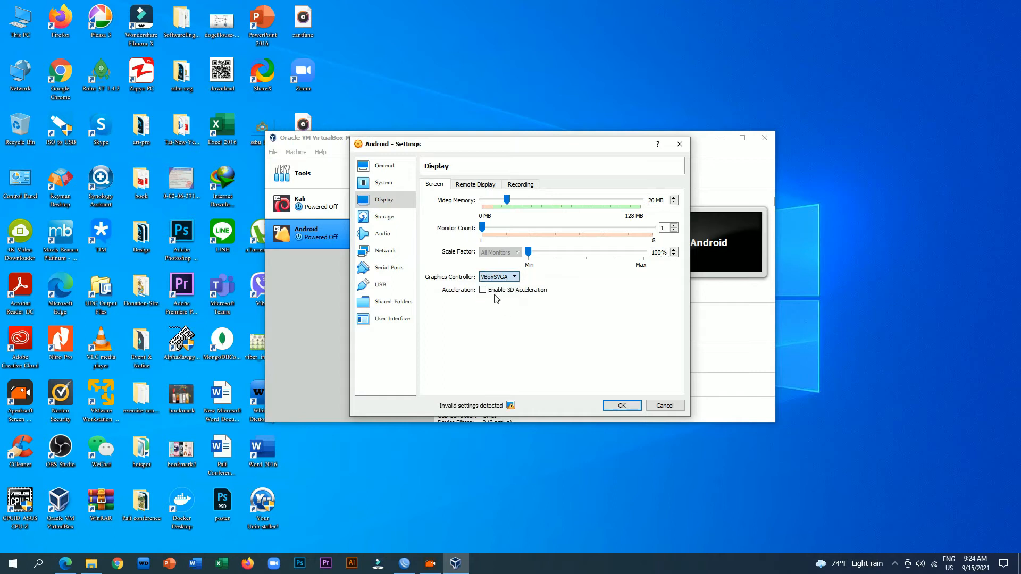
# Load the android-x86_64-9.0-r2 disk image from Datas (D:) into the empty optical drive and save the machine settings.
pyautogui.click(384, 217)
pyautogui.click(455, 222)
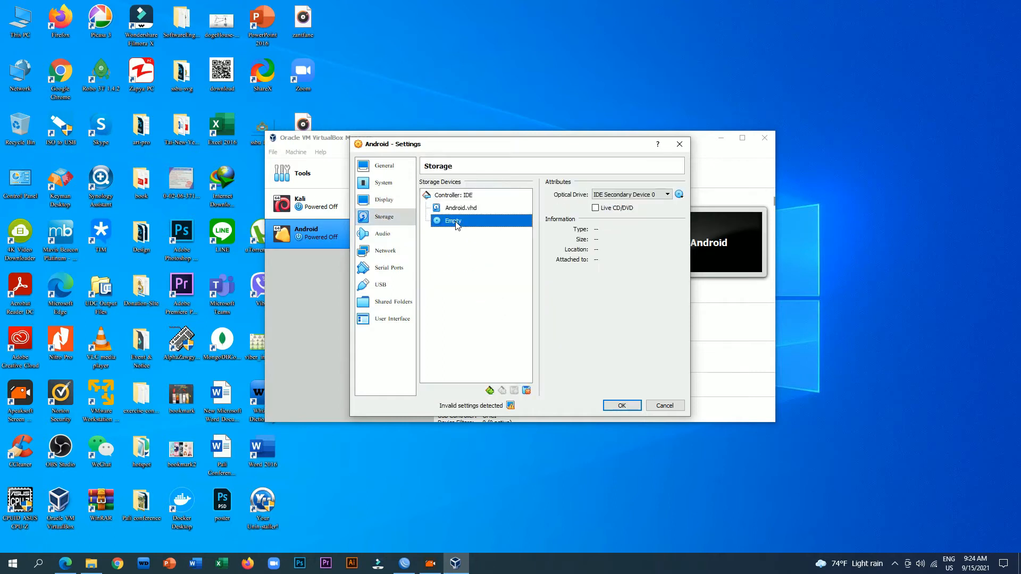
pyautogui.click(679, 194)
pyautogui.click(702, 224)
pyautogui.scroll(-10, 613, 309)
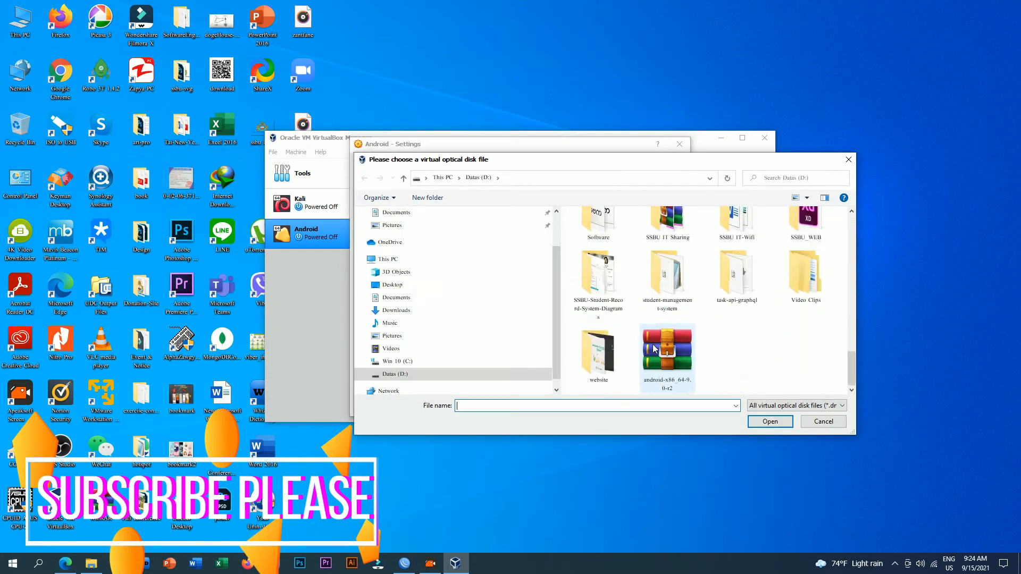
pyautogui.click(662, 351)
pyautogui.click(771, 421)
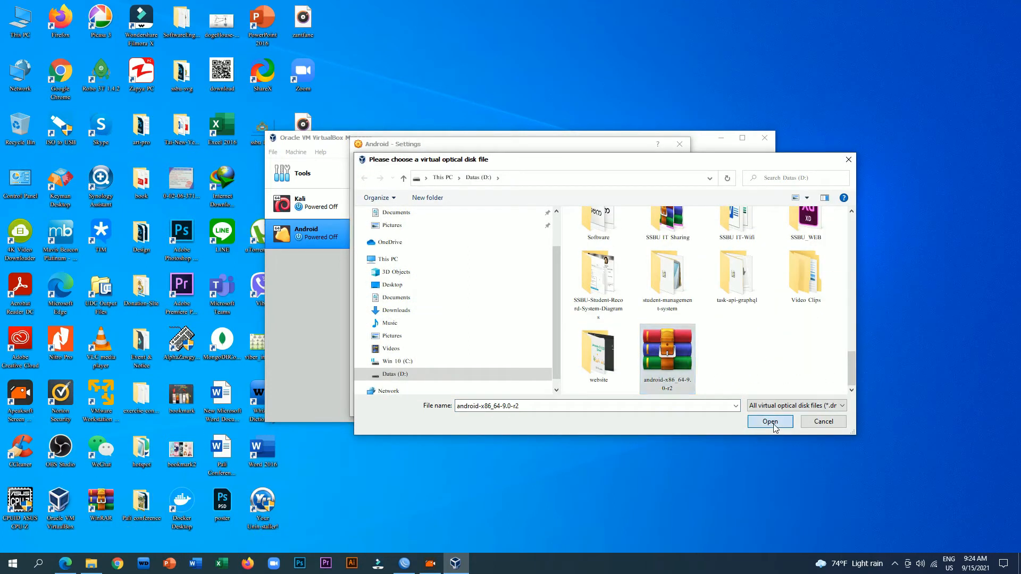
pyautogui.click(622, 406)
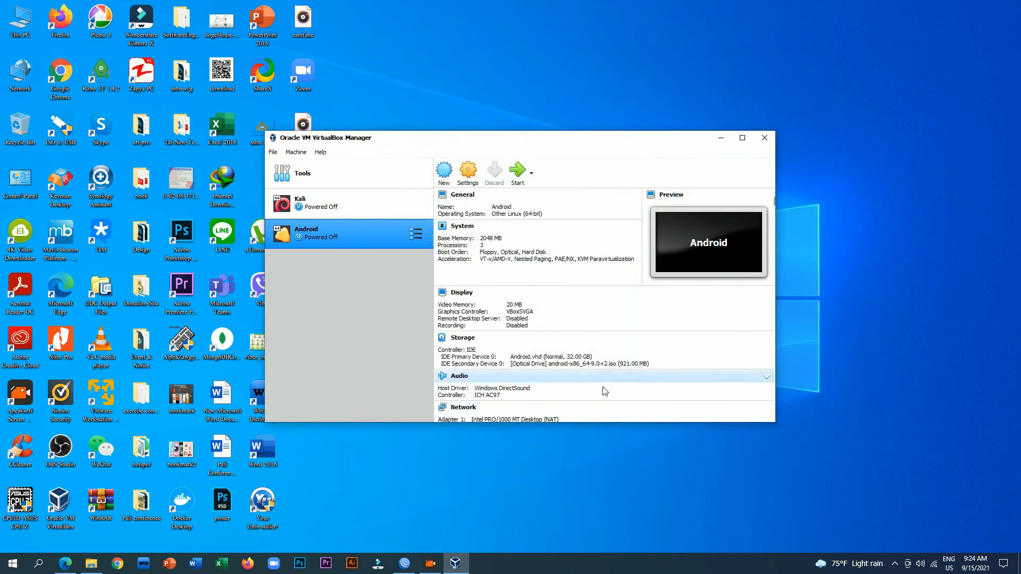
# Start the Android virtual machine, then move its window to the desktop's upper-left area and enlarge it.
pyautogui.click(518, 173)
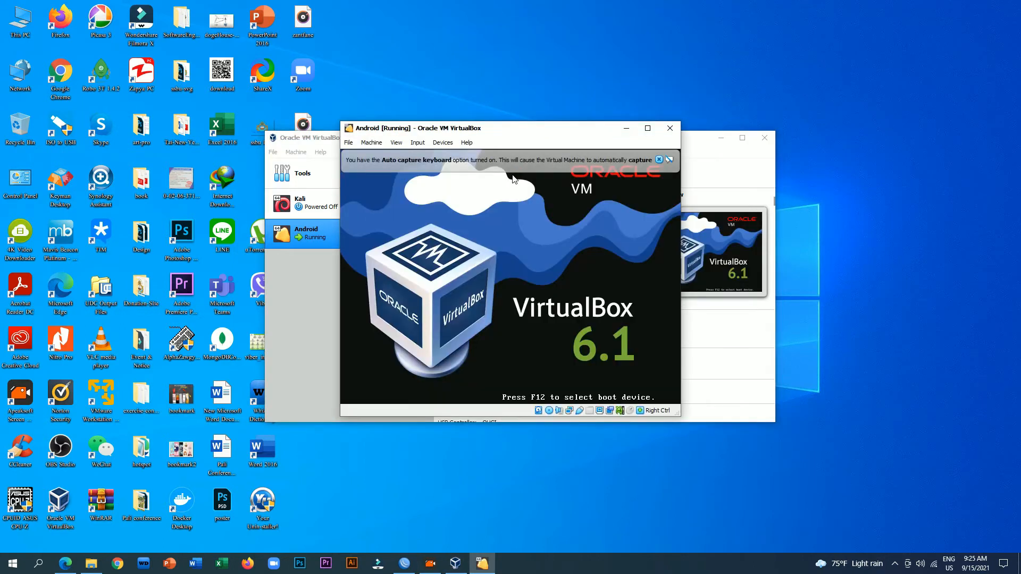
pyautogui.moveTo(541, 132); pyautogui.dragTo(230, 77)
pyautogui.moveTo(366, 364); pyautogui.dragTo(493, 482)
# Launch Auto_Installation - Auto Install to specified harddisk from the boot menu's Advanced options.
pyautogui.press('Down')
pyautogui.press('Down')
pyautogui.press('Down')
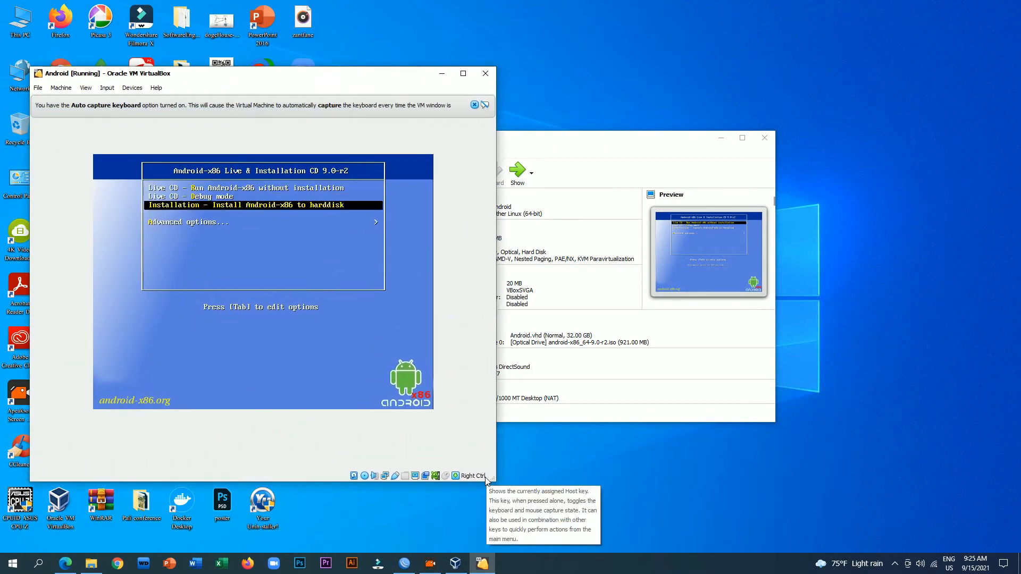
pyautogui.press('Return')
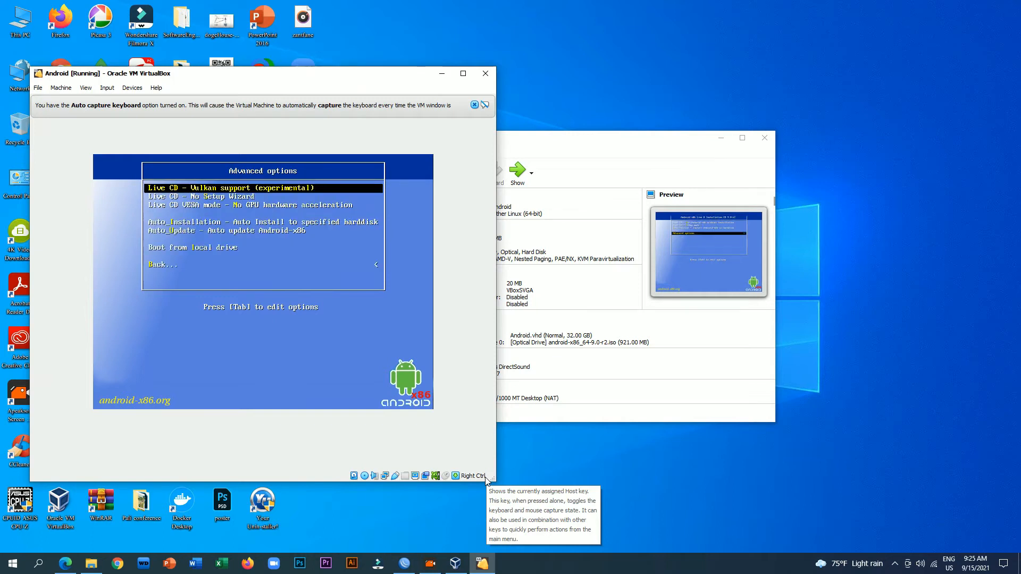
pyautogui.press('Down')
pyautogui.press('Down')
pyautogui.press('Down')
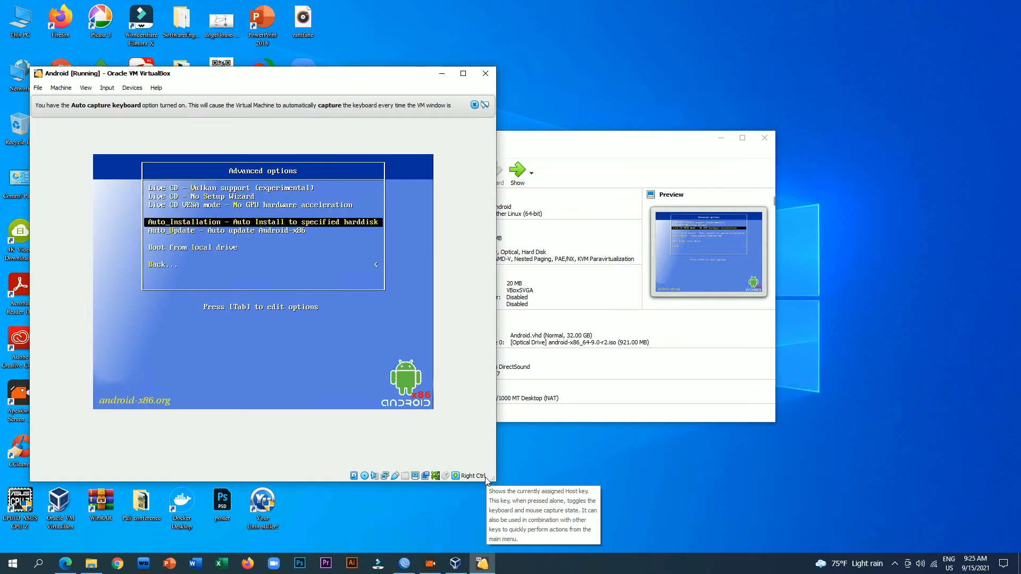
pyautogui.press('Return')
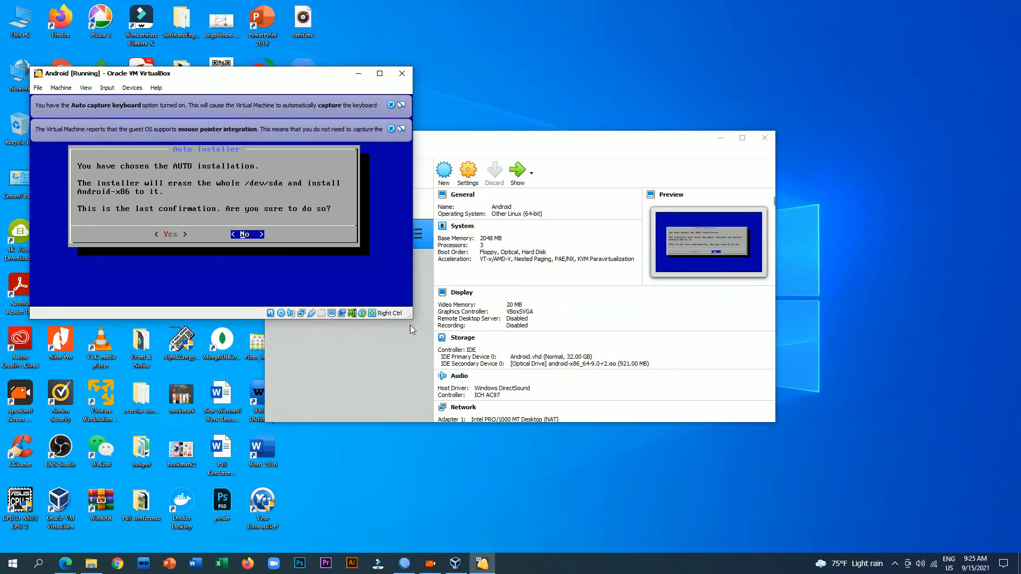
# Enlarge the machine window, confirm the auto installation that erases /dev/sda, and run Android-x86 once installed.
pyautogui.moveTo(409, 322); pyautogui.dragTo(461, 462)
pyautogui.press('Left')
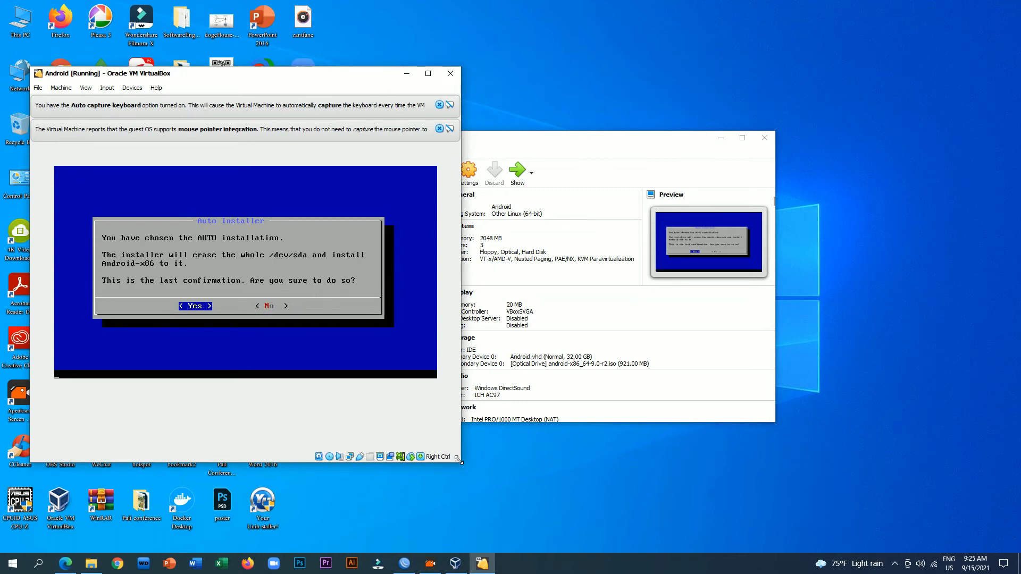
pyautogui.press('Return')
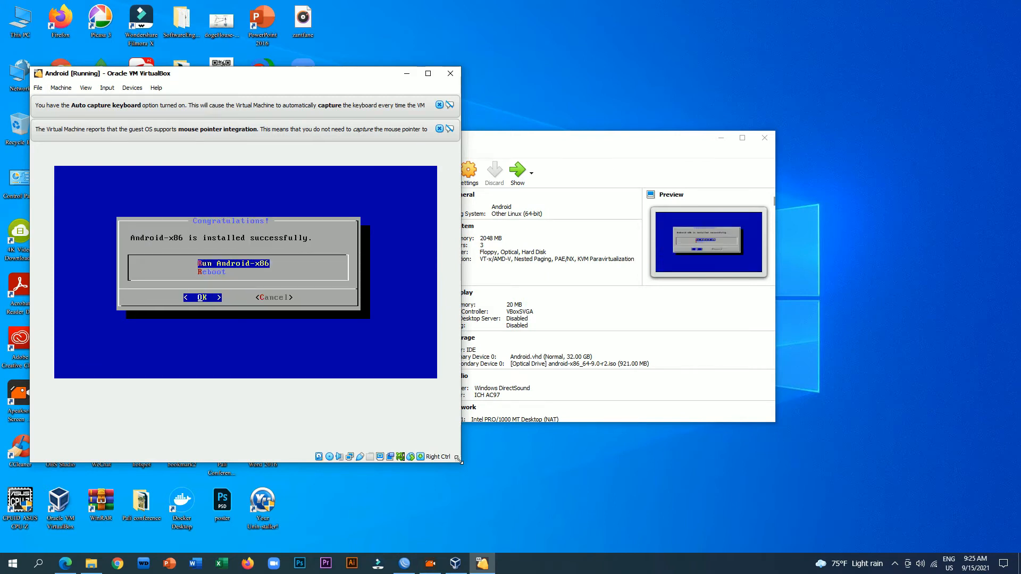
pyautogui.press('Return')
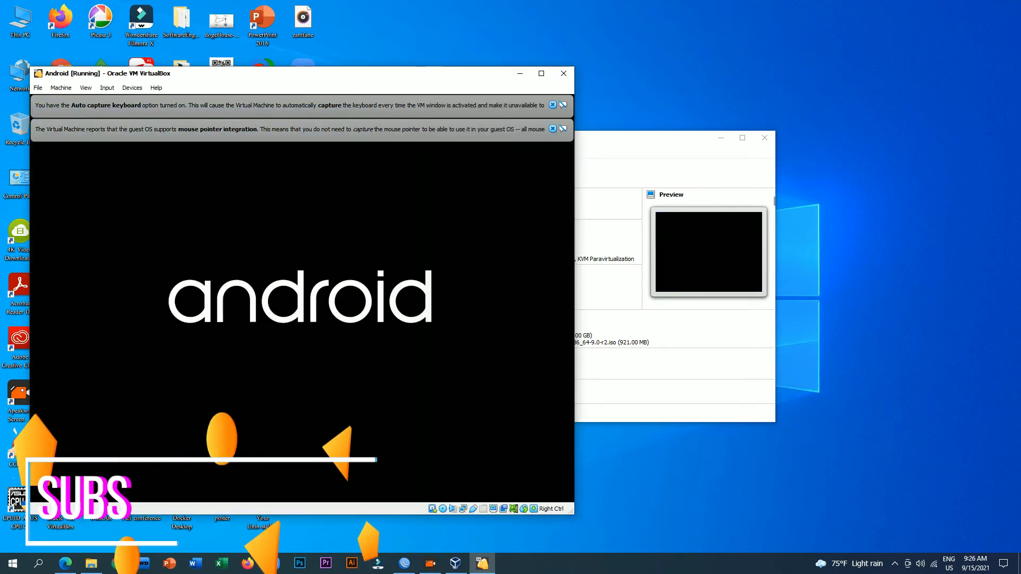
# Dismiss the mouse integration and keyboard capture notices and extend the machine window to the screen's upper-left corner.
pyautogui.click(553, 128)
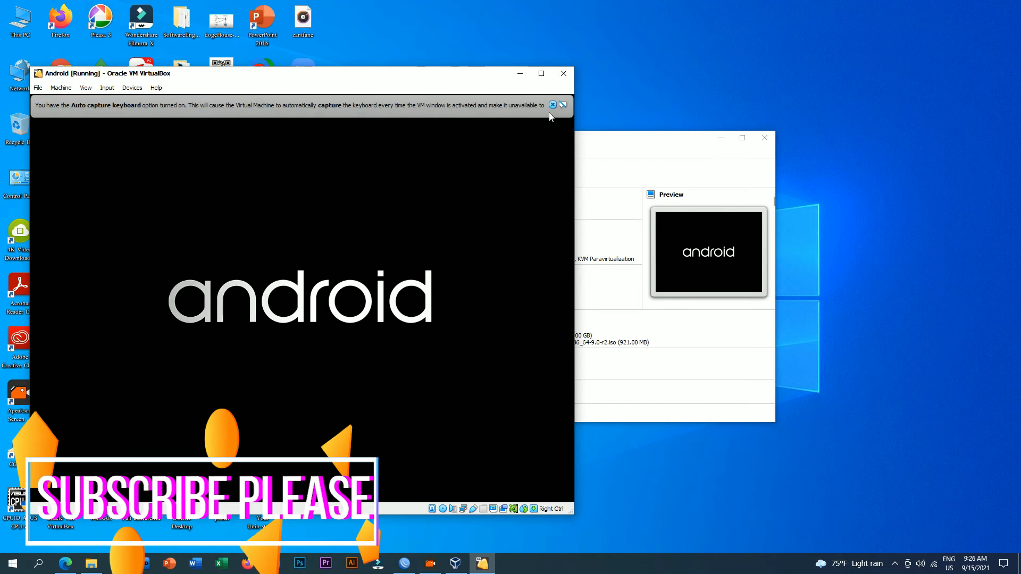
pyautogui.click(552, 105)
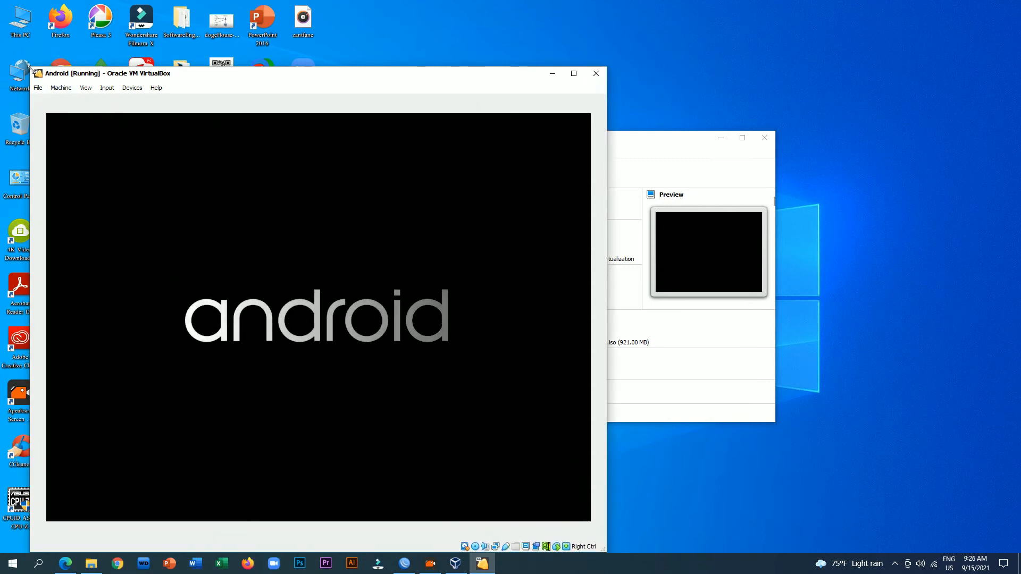
pyautogui.moveTo(33, 72); pyautogui.dragTo(3, 39)
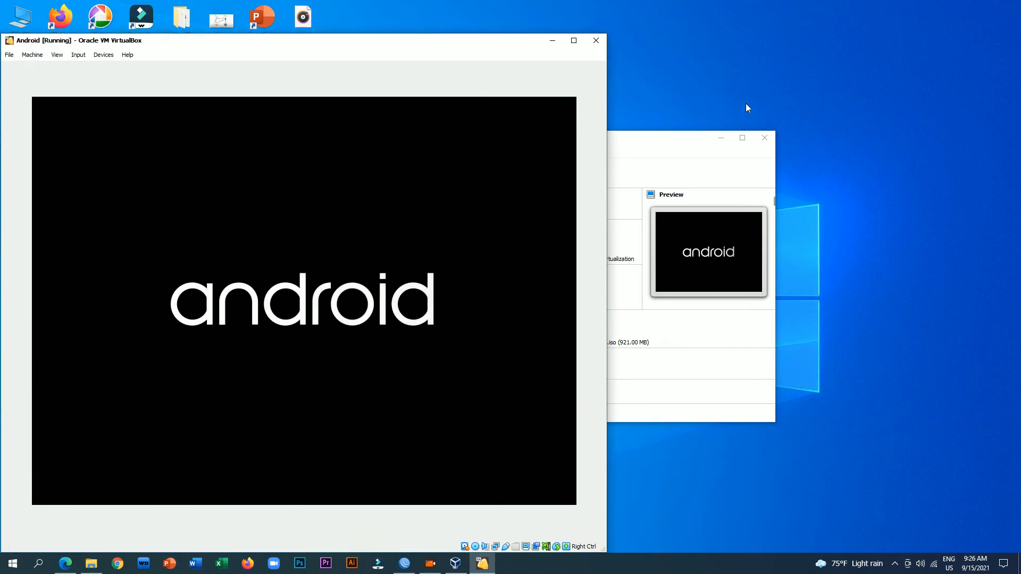
pyautogui.rightClick(748, 53)
pyautogui.click(713, 84)
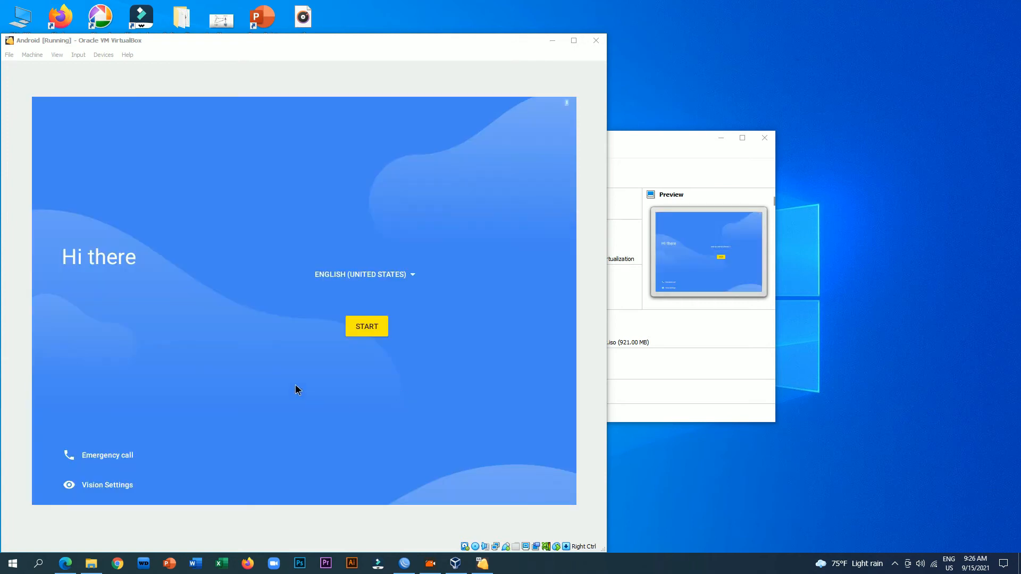
# Start the Android setup in English (United States) and continue without connecting to Wi-Fi.
pyautogui.click(376, 333)
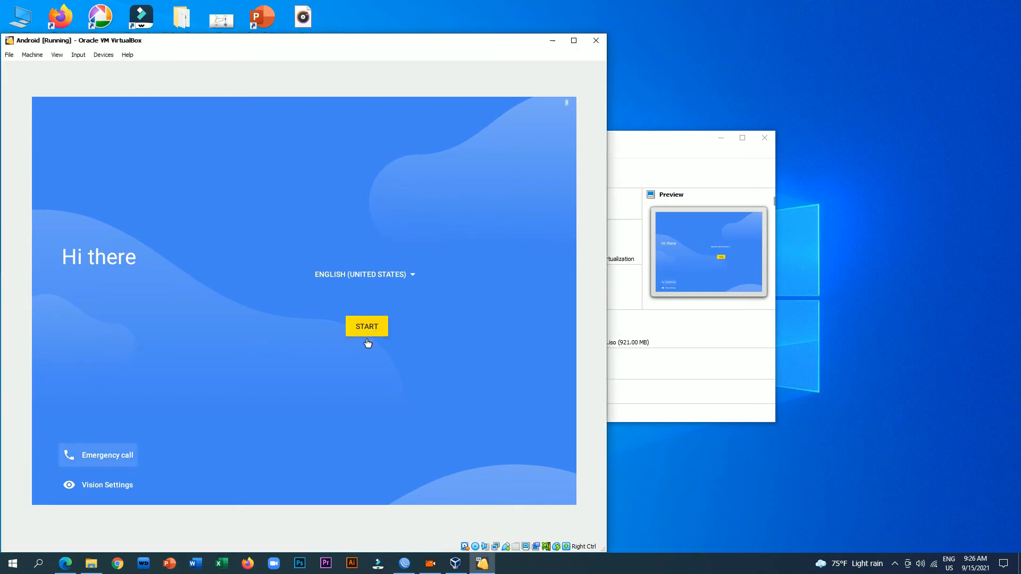
pyautogui.click(366, 328)
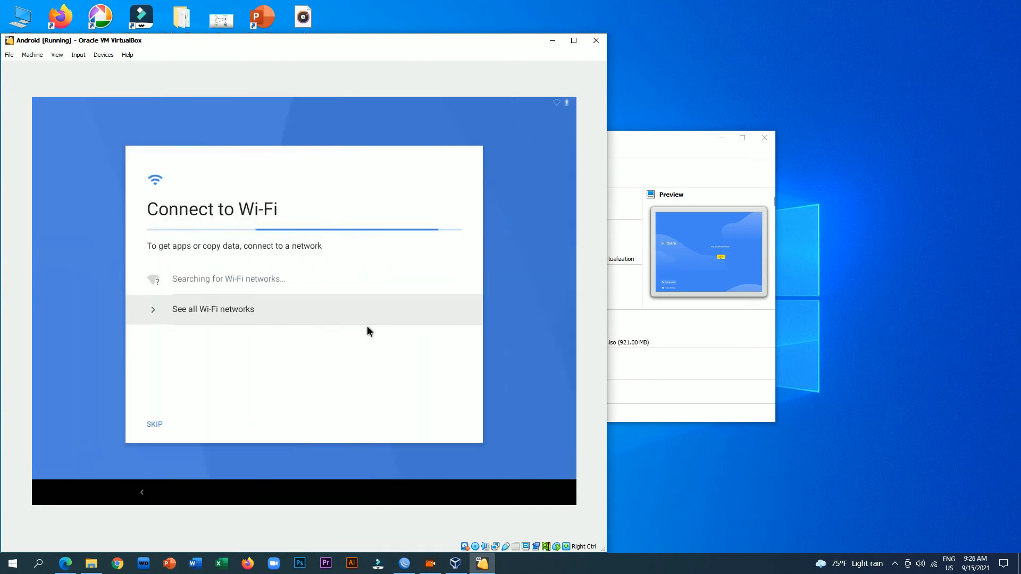
pyautogui.click(154, 424)
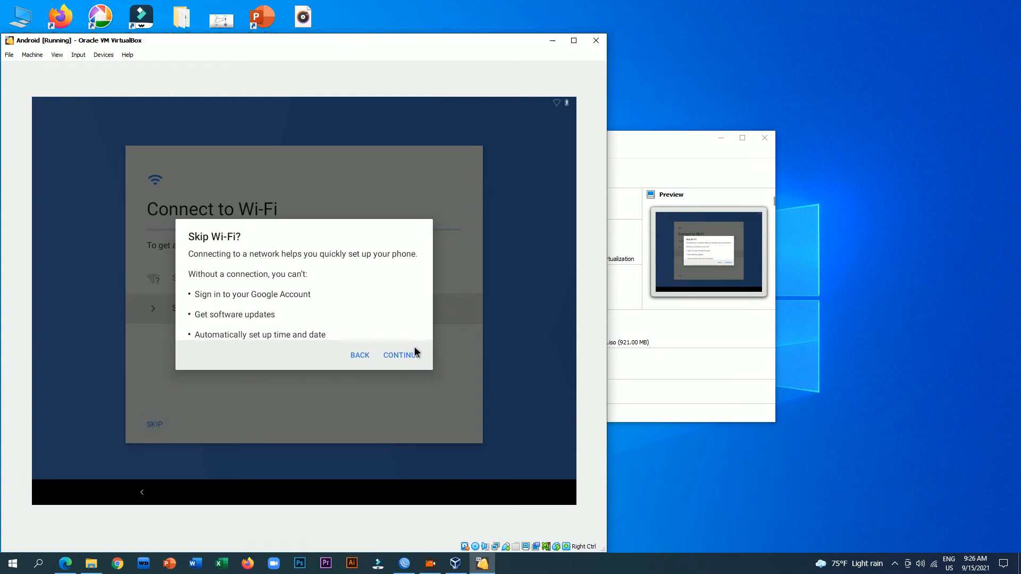
pyautogui.click(407, 356)
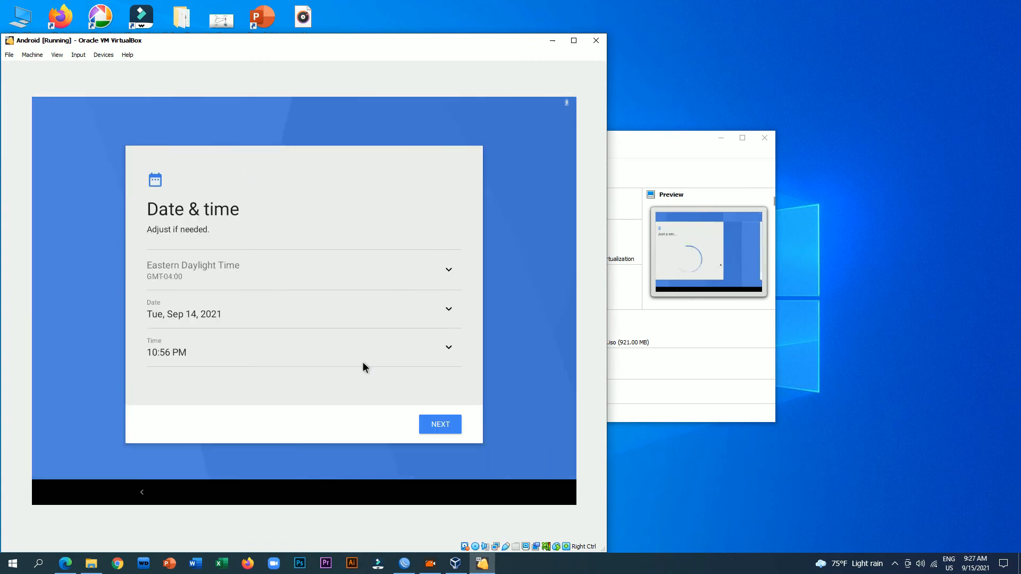
# Keep the default date and time and accept the Google Services terms with all options enabled.
pyautogui.click(441, 426)
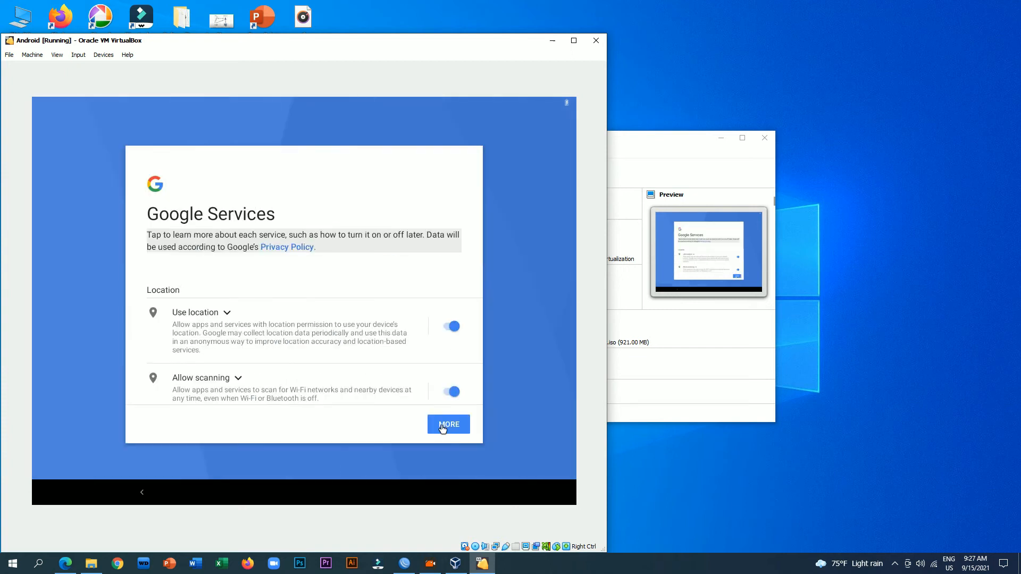
pyautogui.click(442, 426)
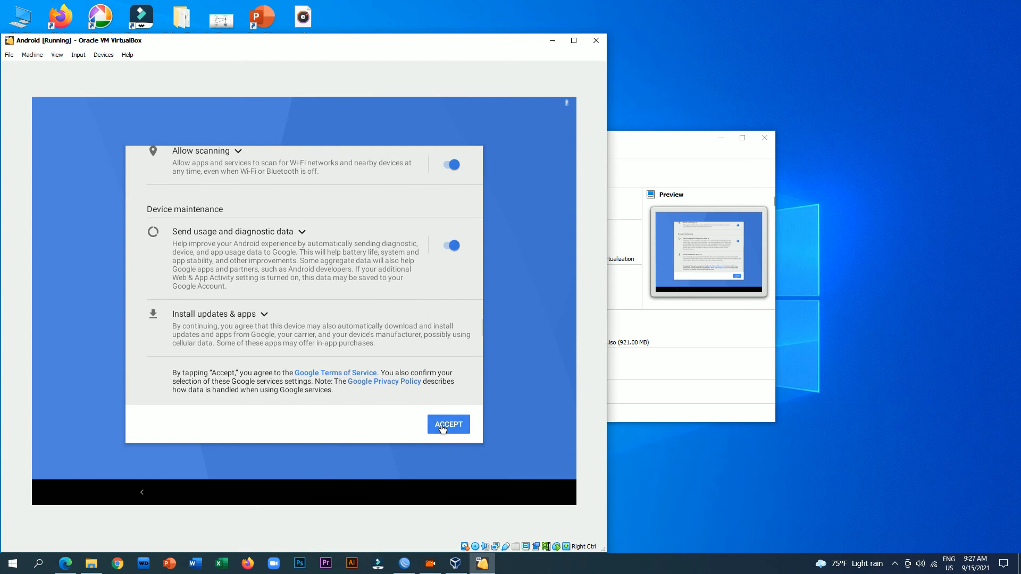
pyautogui.click(442, 426)
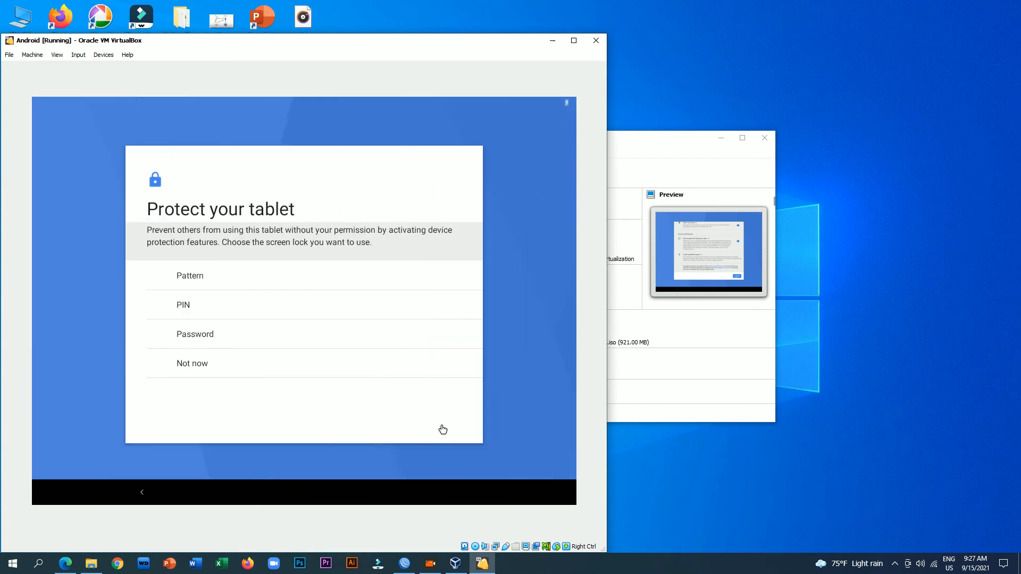
# Skip setting a screen lock for the tablet and make Quickstep the permanent Home app.
pyautogui.click(180, 365)
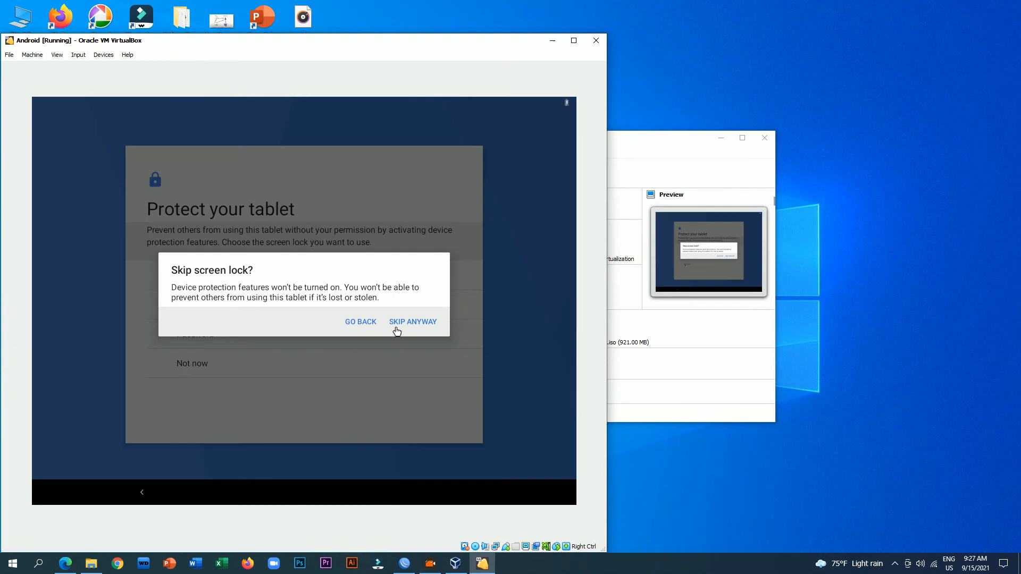
pyautogui.click(397, 330)
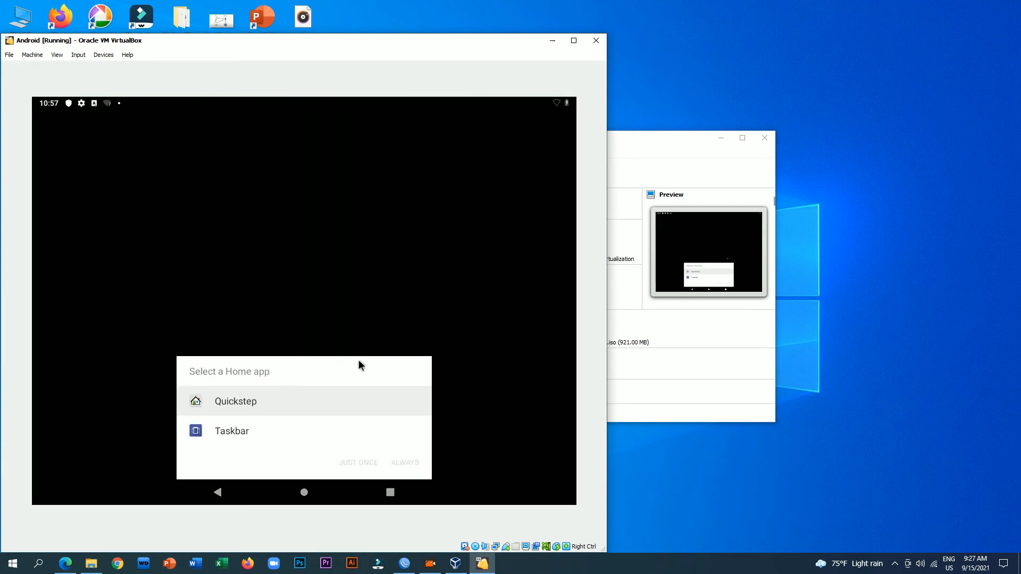
pyautogui.click(310, 399)
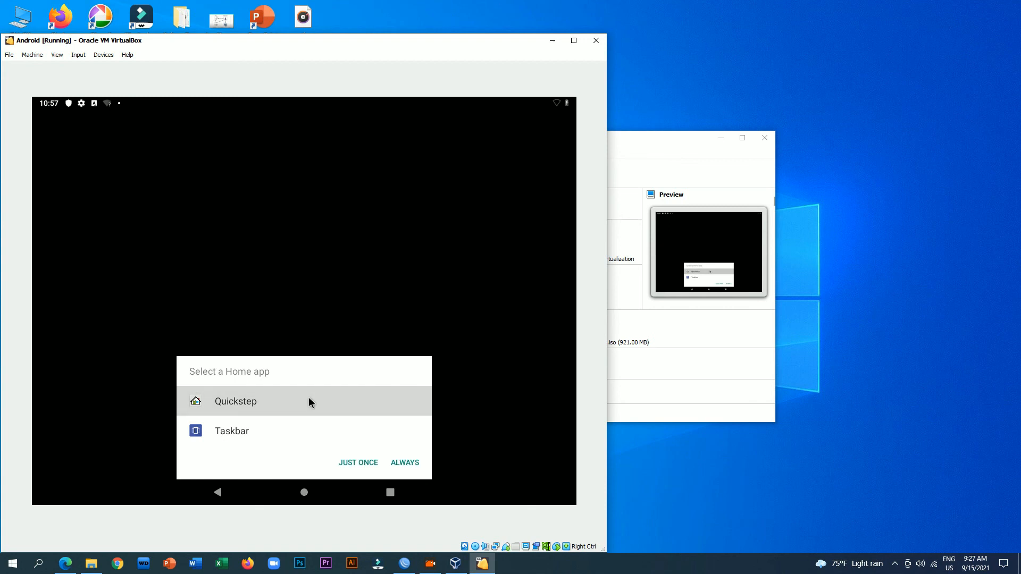
pyautogui.click(404, 464)
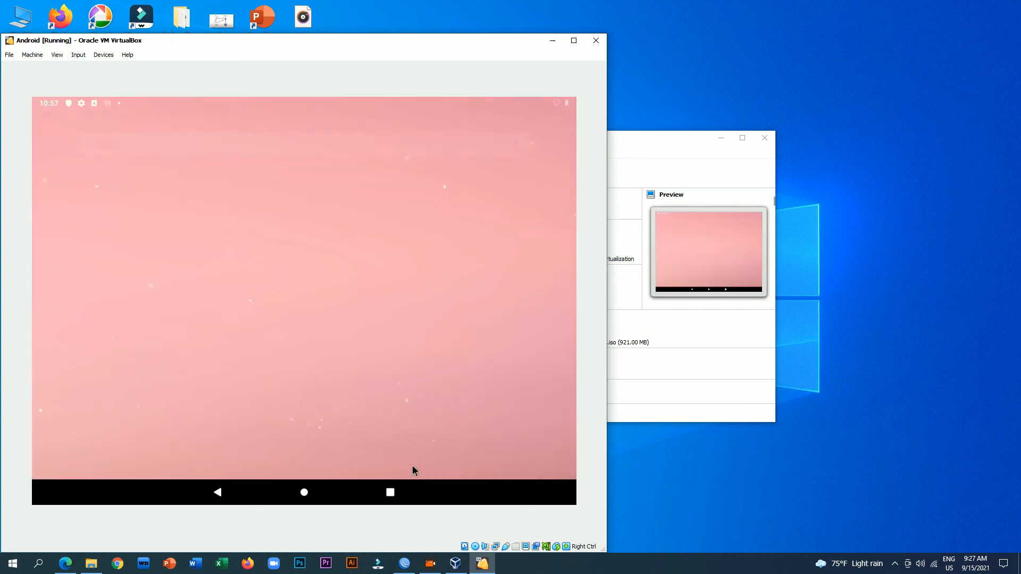